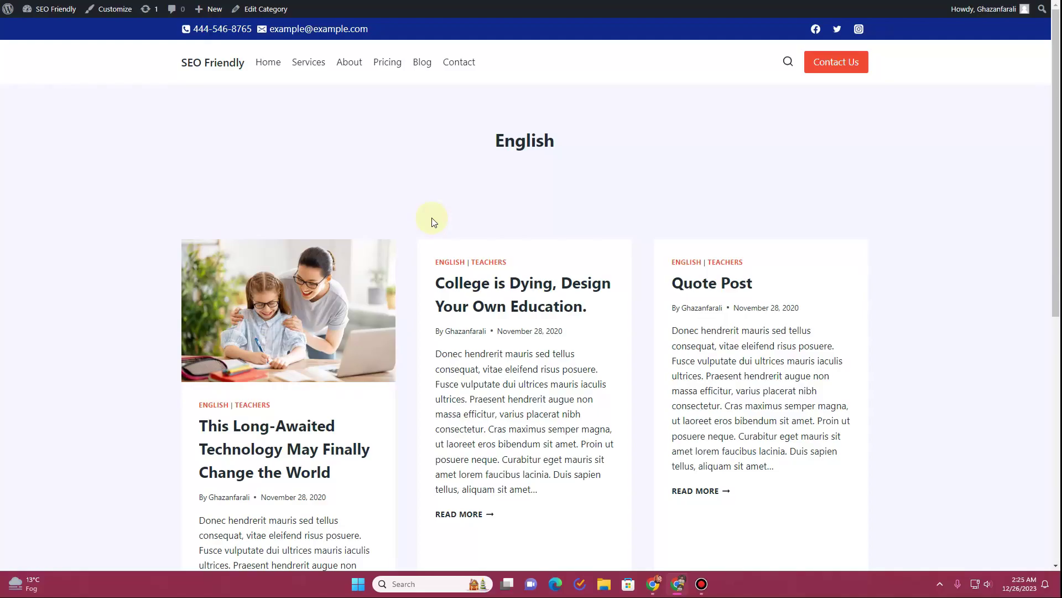
Step: Scroll through the English category archive's three-column post card grid and pagination
{"action": "scroll", "coordinate": [433, 219], "scroll_direction": "down", "scroll_amount": 5}
{"action": "scroll", "coordinate": [434, 222], "scroll_direction": "up", "scroll_amount": 6}
{"action": "scroll", "coordinate": [433, 221], "scroll_direction": "down", "scroll_amount": 6}
{"action": "scroll", "coordinate": [434, 221], "scroll_direction": "up", "scroll_amount": 6}
Step: Launch the Customizer from the admin bar and go to its Posts/Pages Layout section
{"action": "left_click", "coordinate": [110, 10]}
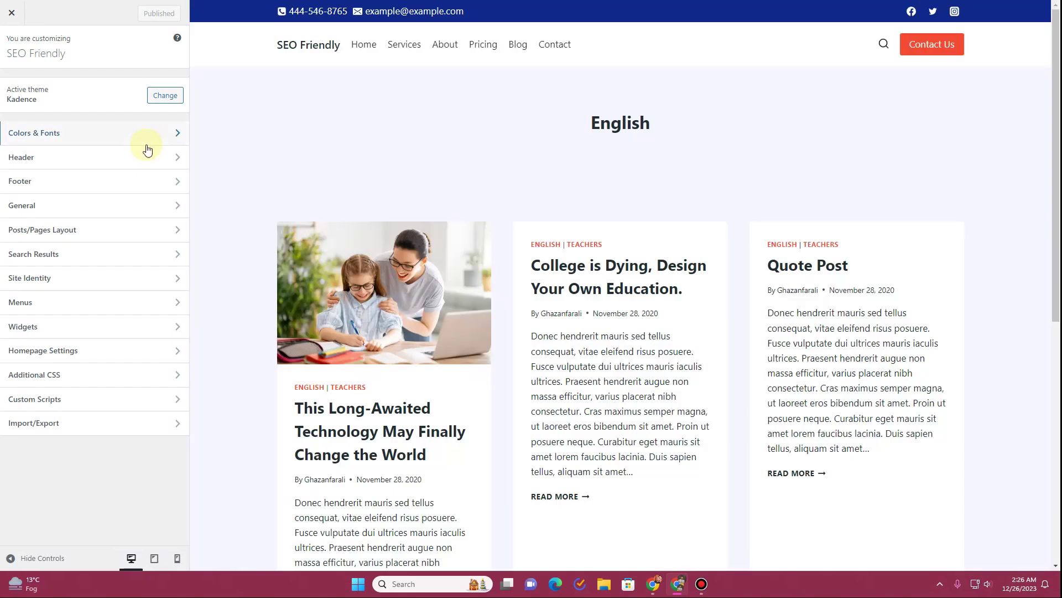
{"action": "left_click", "coordinate": [74, 233]}
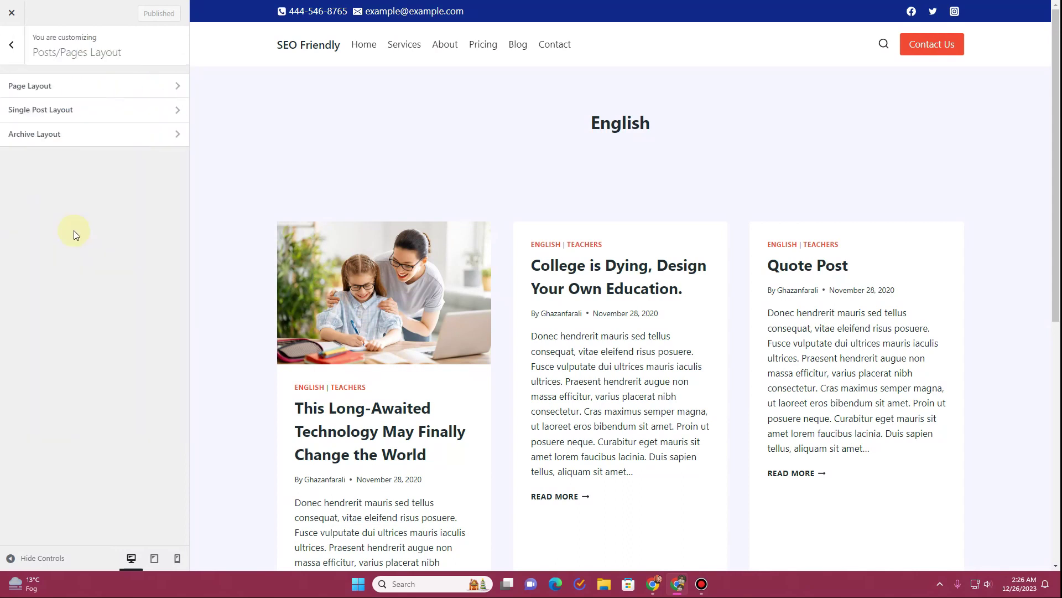
Step: Set Archive Title Layout to In Content and toggle Show Archive Title off and on
{"action": "left_click", "coordinate": [57, 143]}
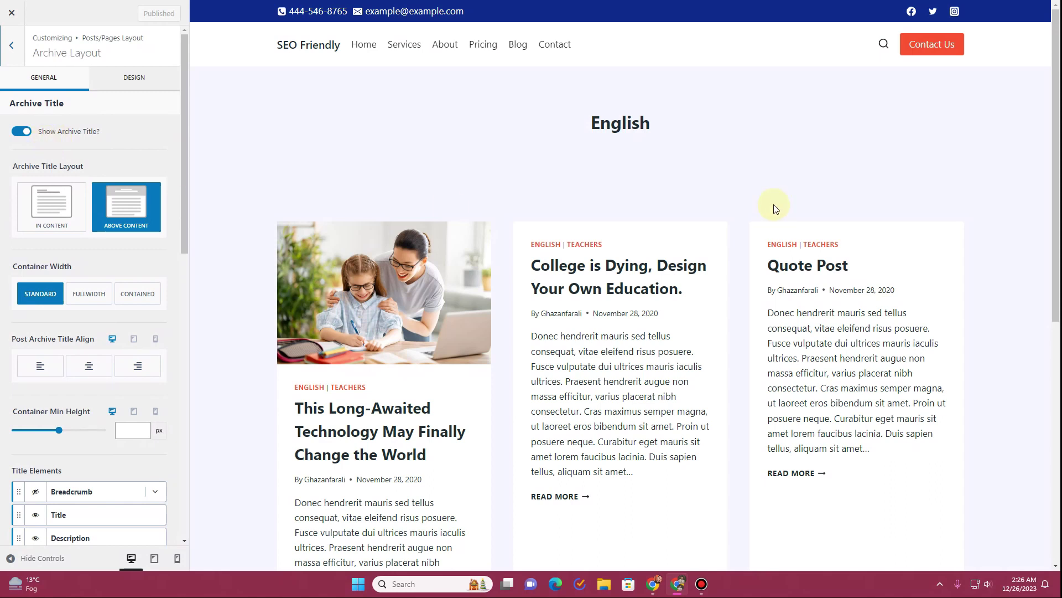
{"action": "left_click_drag", "start_coordinate": [653, 129], "coordinate": [582, 130]}
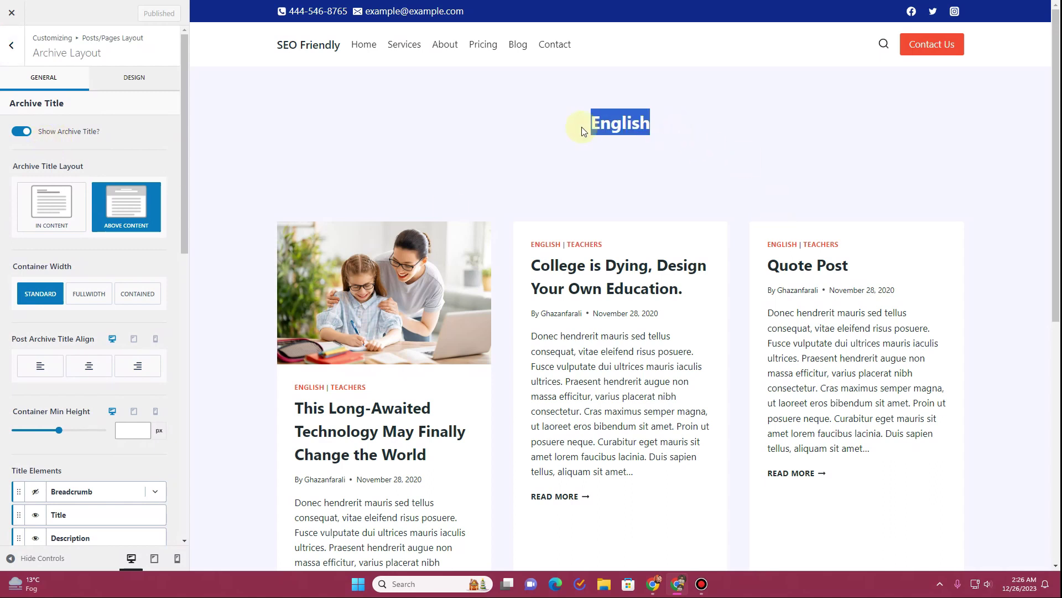
{"action": "left_click", "coordinate": [49, 221]}
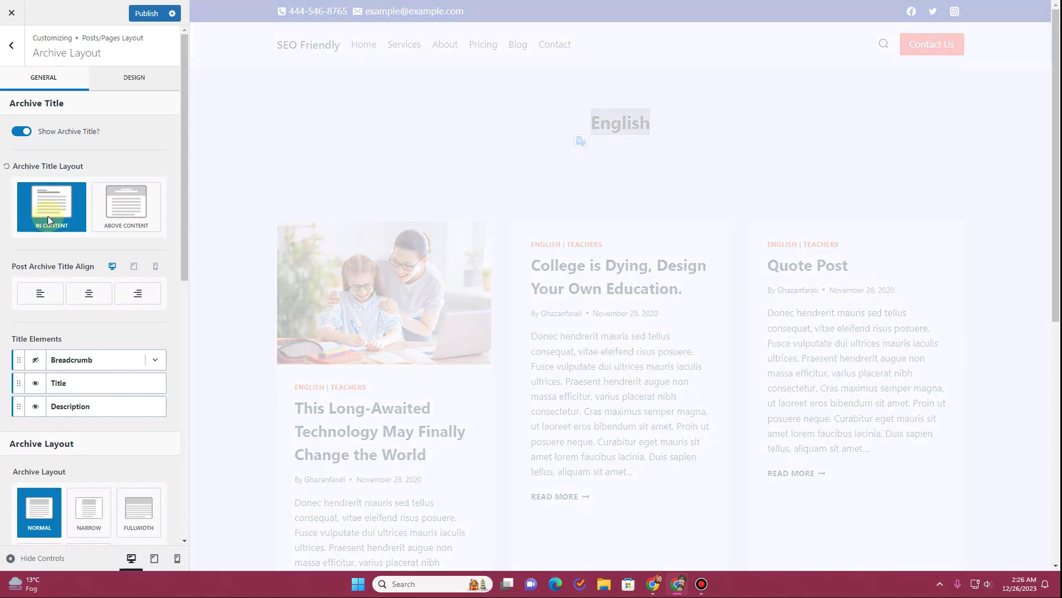
{"action": "left_click_drag", "start_coordinate": [347, 120], "coordinate": [280, 124]}
{"action": "left_click", "coordinate": [23, 135]}
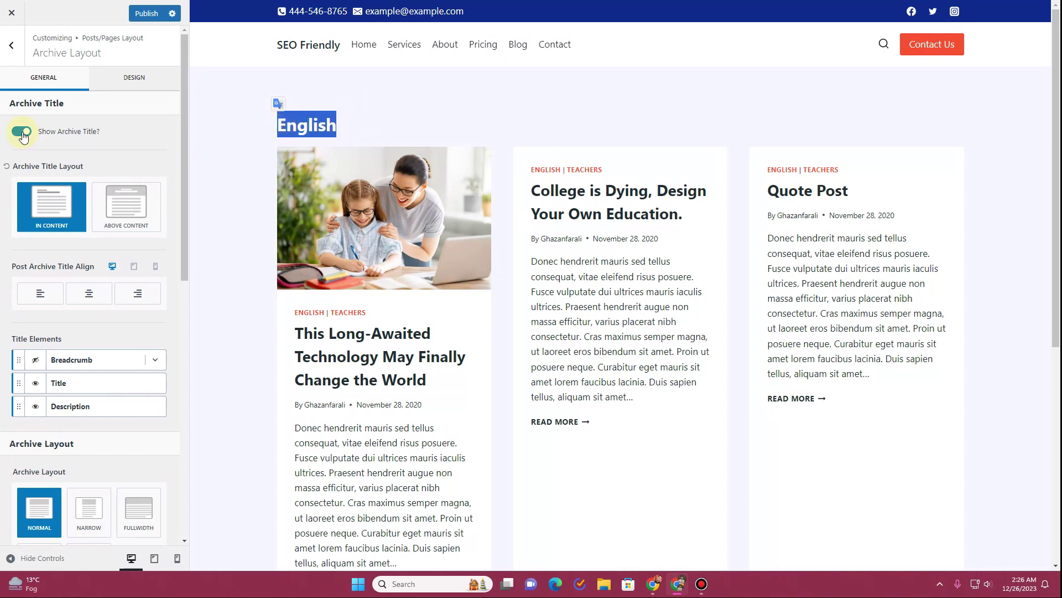
{"action": "left_click", "coordinate": [22, 134]}
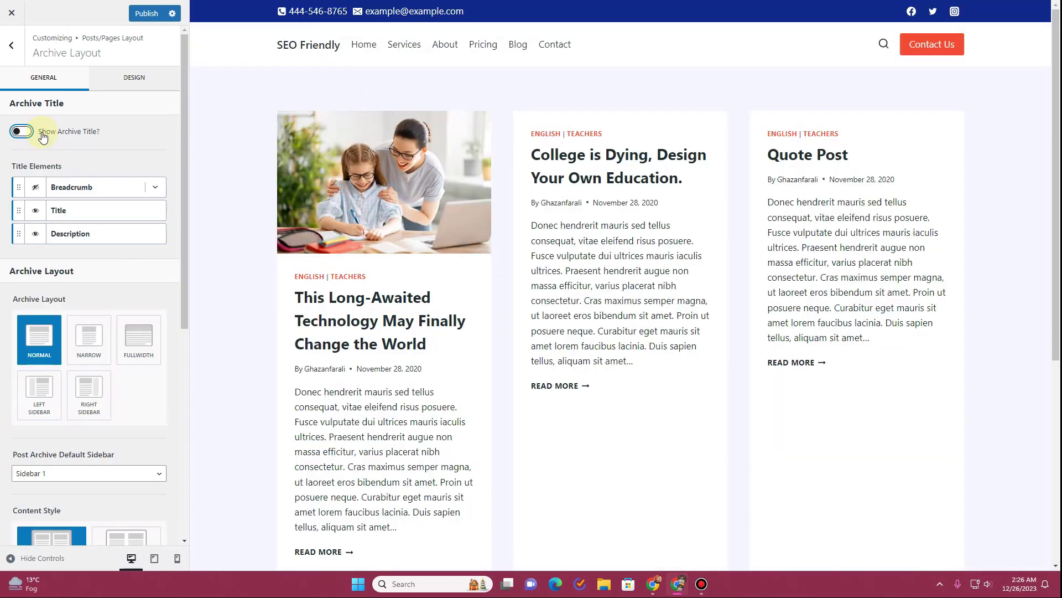
{"action": "left_click", "coordinate": [34, 132]}
{"action": "scroll", "coordinate": [39, 297], "scroll_direction": "down", "scroll_amount": 2}
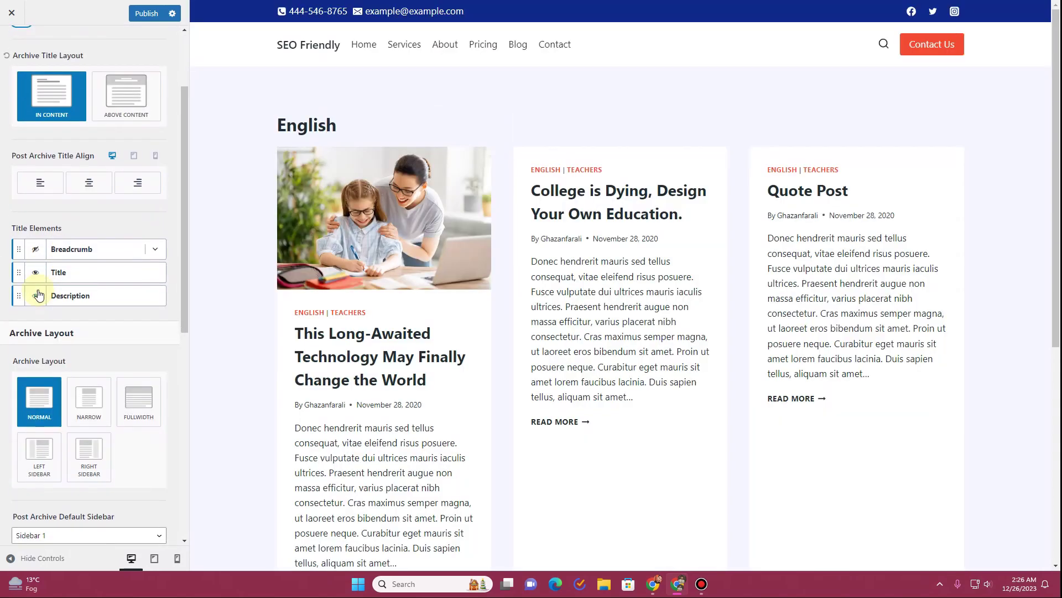
Step: Add a breadcrumb beneath the archive title and return the title layout to Above Content
{"action": "left_click", "coordinate": [37, 250]}
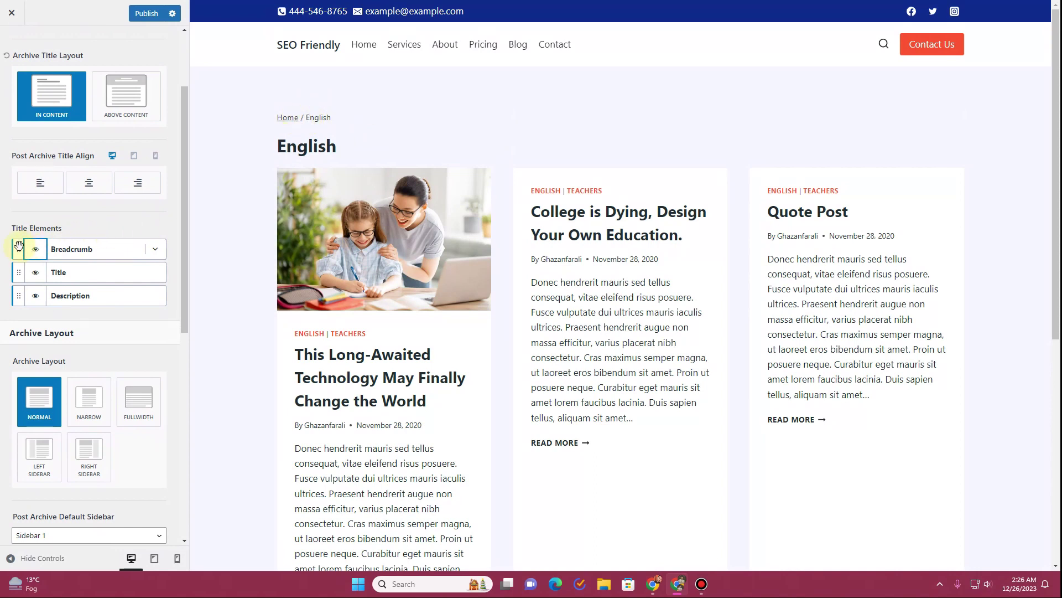
{"action": "left_click_drag", "start_coordinate": [19, 245], "coordinate": [22, 272]}
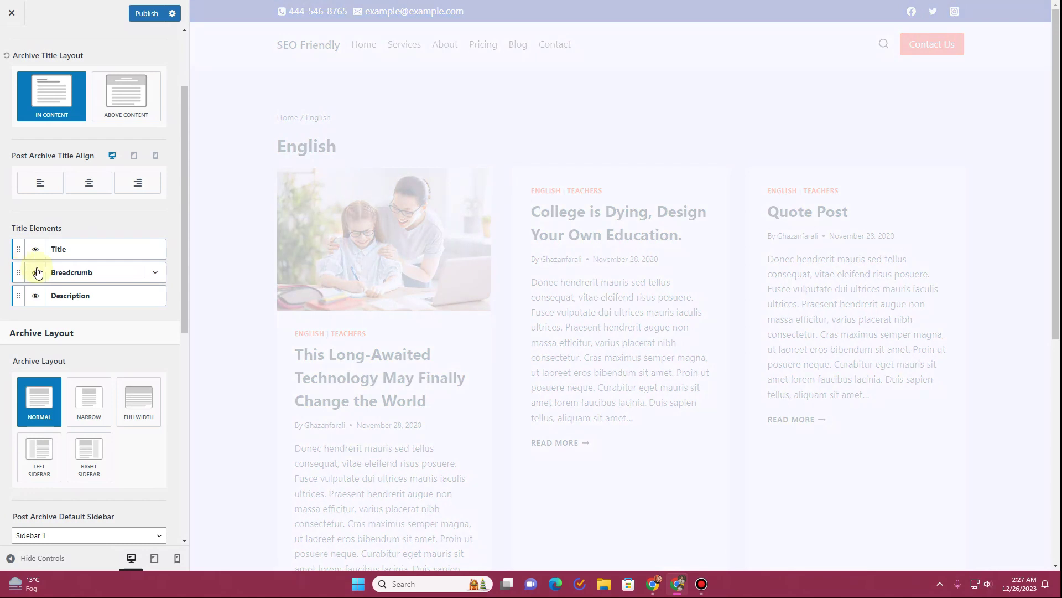
{"action": "left_click", "coordinate": [126, 97]}
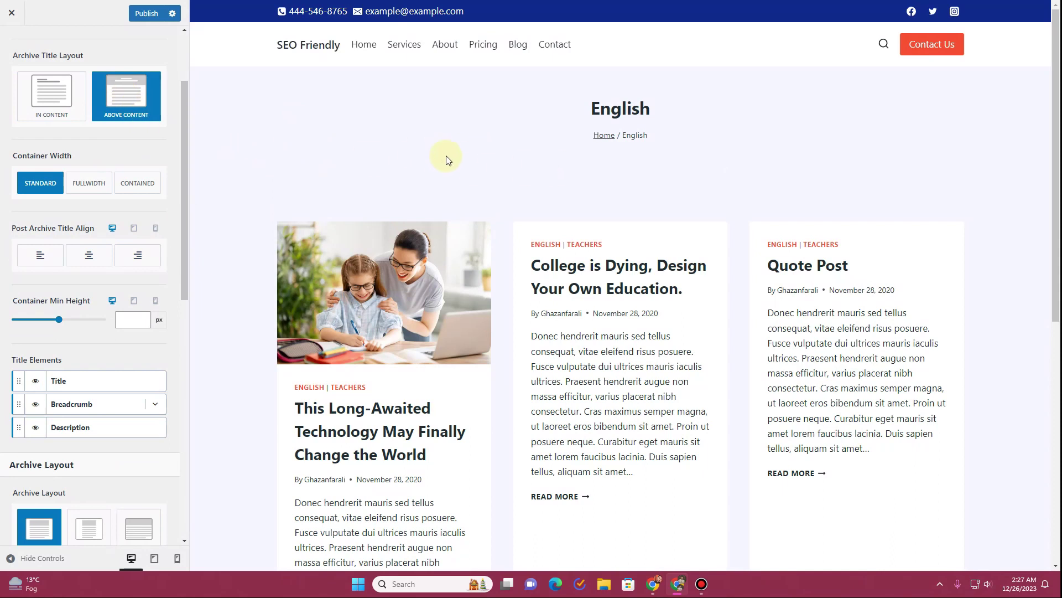
Step: Try the Narrow, Fullwidth and Left Sidebar archive layouts, then settle on Right Sidebar
{"action": "scroll", "coordinate": [59, 227], "scroll_direction": "down", "scroll_amount": 4}
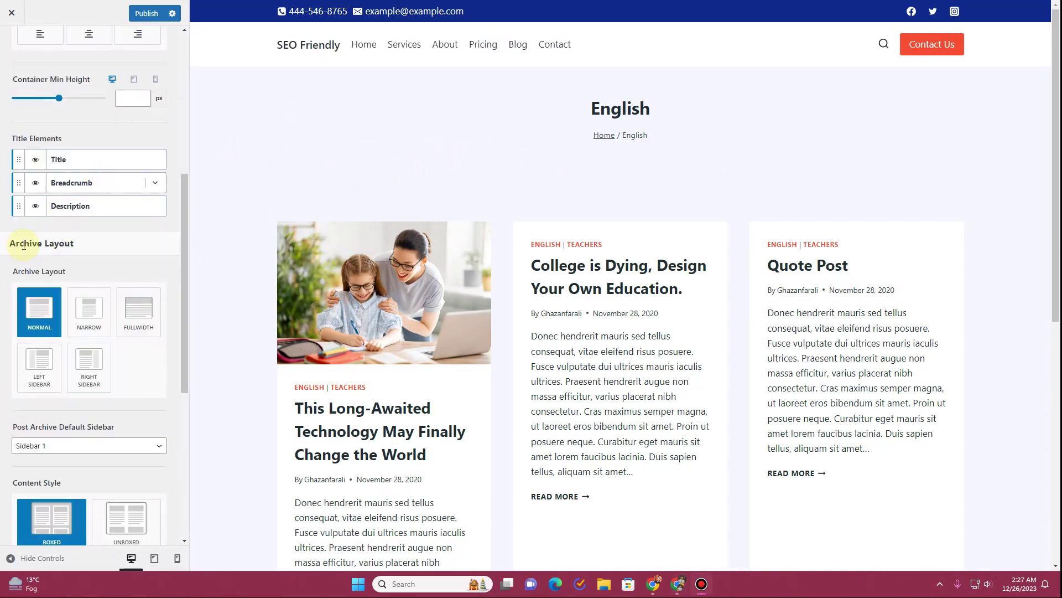
{"action": "left_click", "coordinate": [80, 327]}
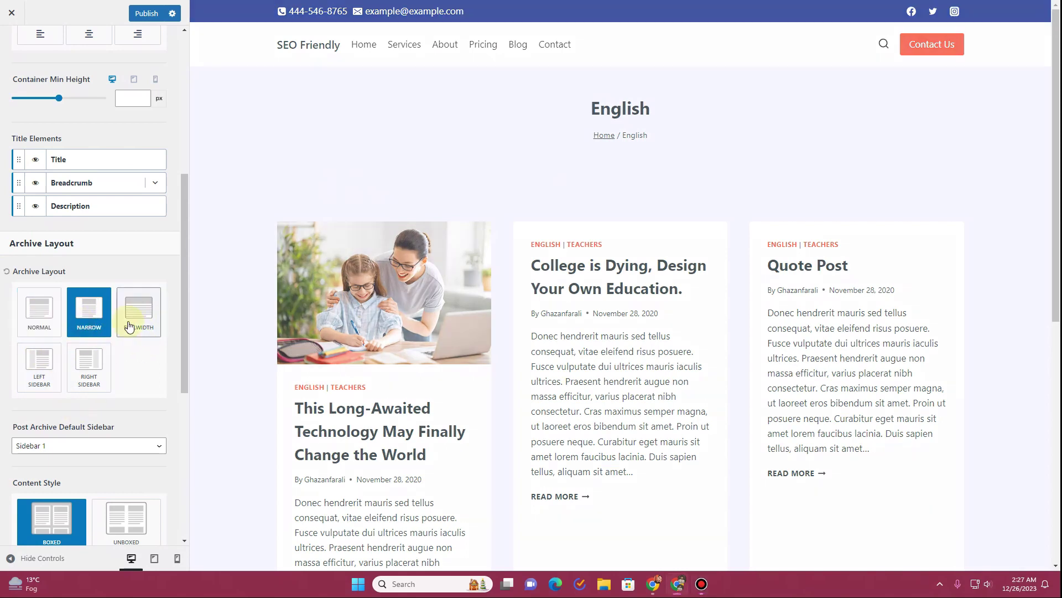
{"action": "left_click", "coordinate": [130, 320]}
{"action": "left_click", "coordinate": [61, 358]}
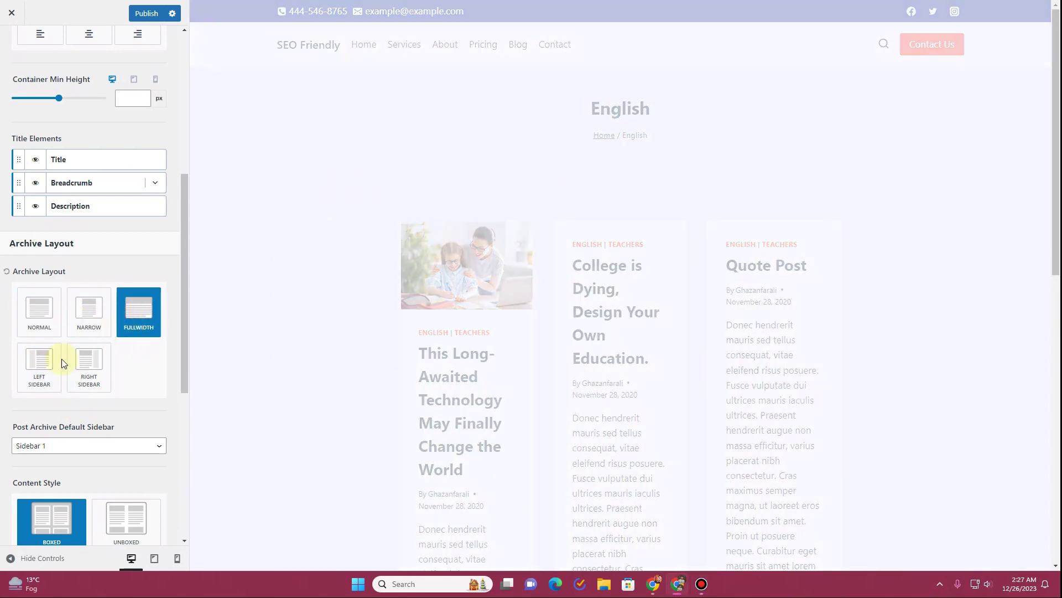
{"action": "left_click", "coordinate": [82, 370]}
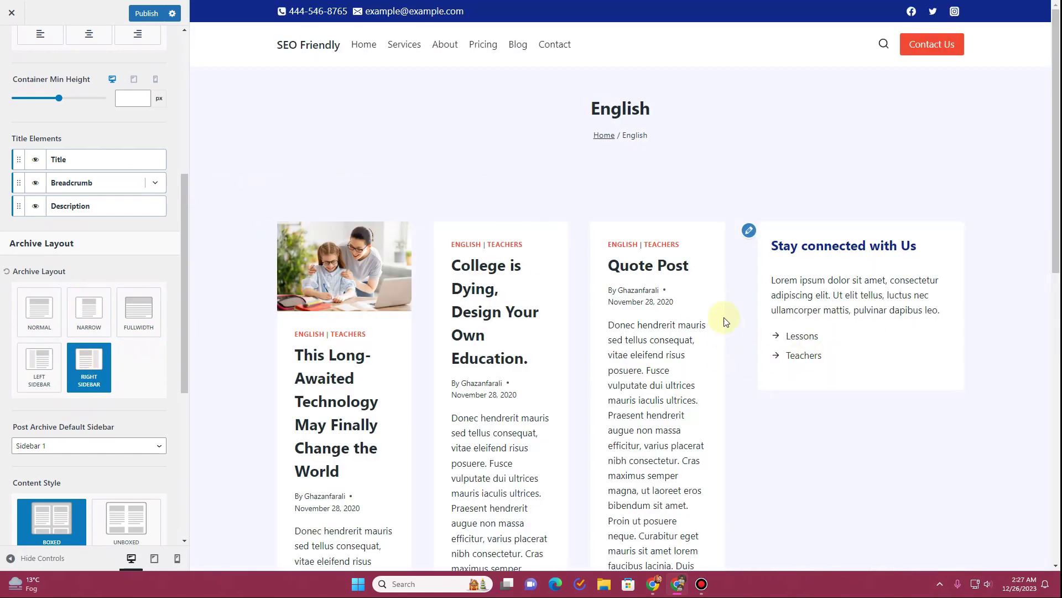
{"action": "scroll", "coordinate": [101, 242], "scroll_direction": "down", "scroll_amount": 5}
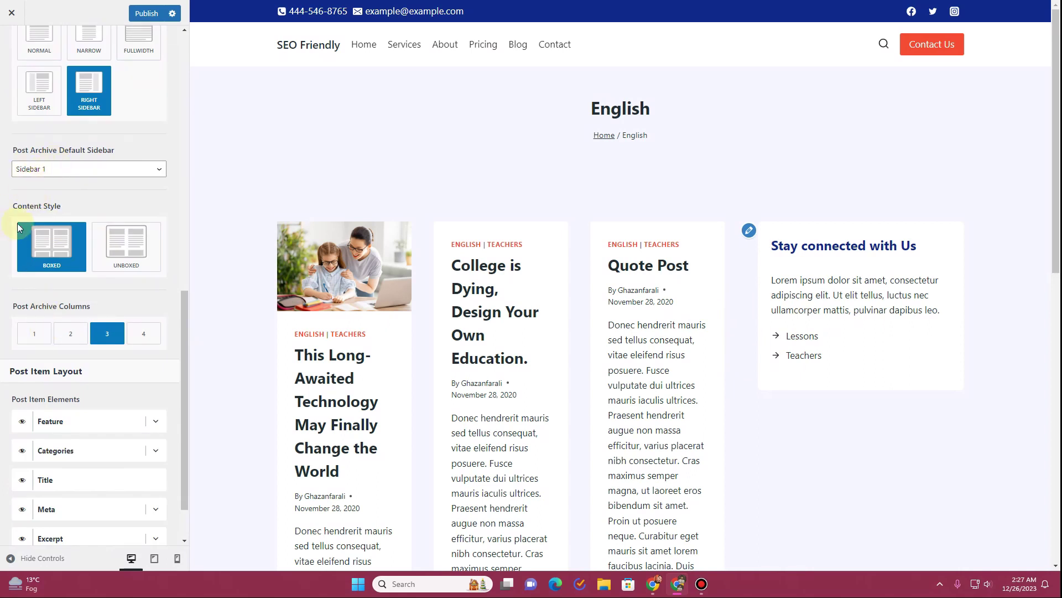
{"action": "left_click", "coordinate": [73, 171]}
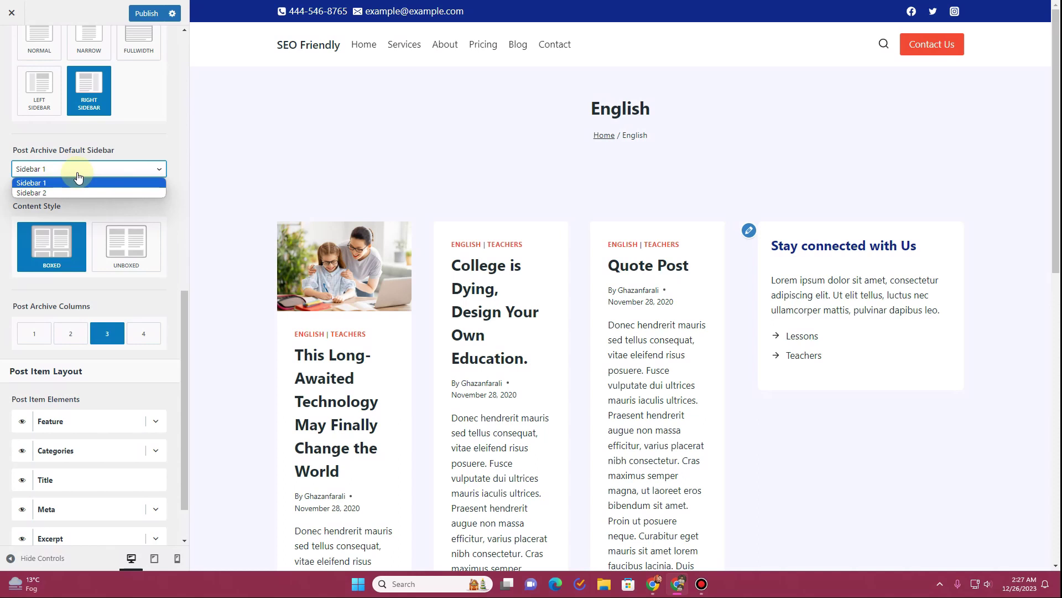
{"action": "left_click", "coordinate": [78, 174]}
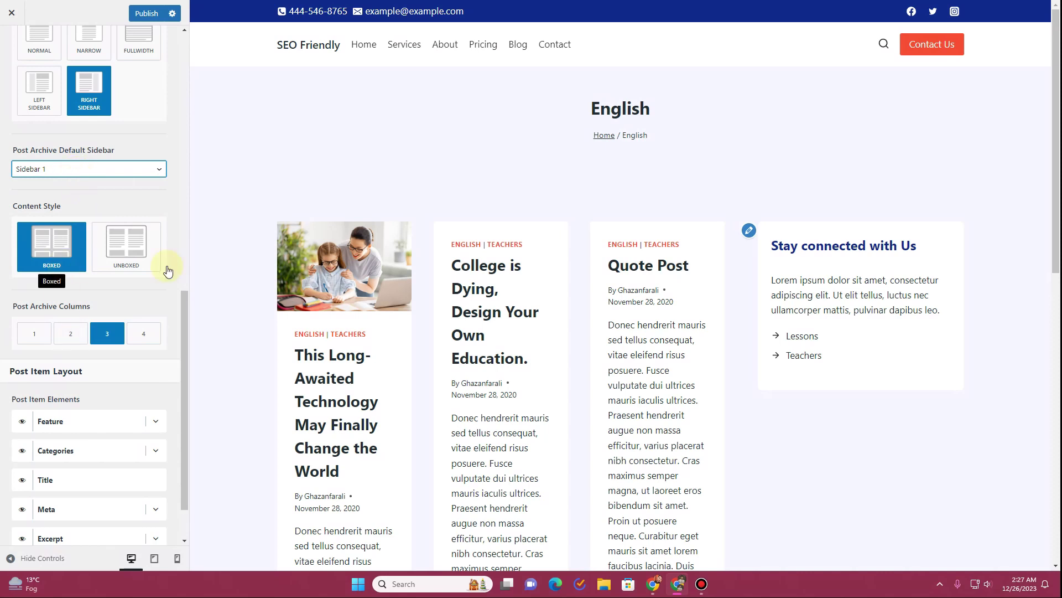
{"action": "left_click", "coordinate": [134, 249]}
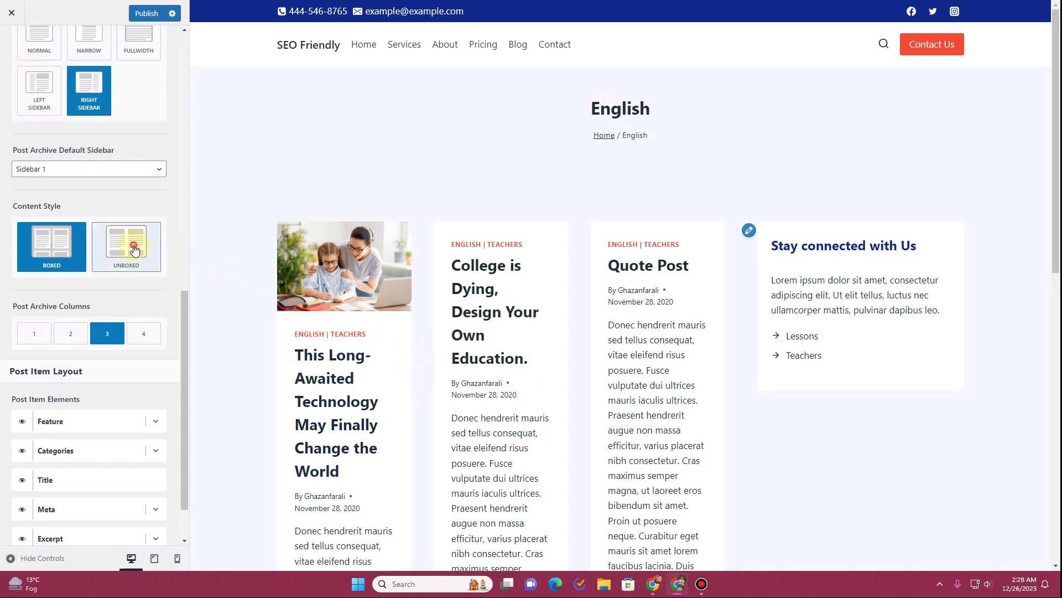
{"action": "left_click", "coordinate": [41, 253]}
{"action": "left_click", "coordinate": [65, 334]}
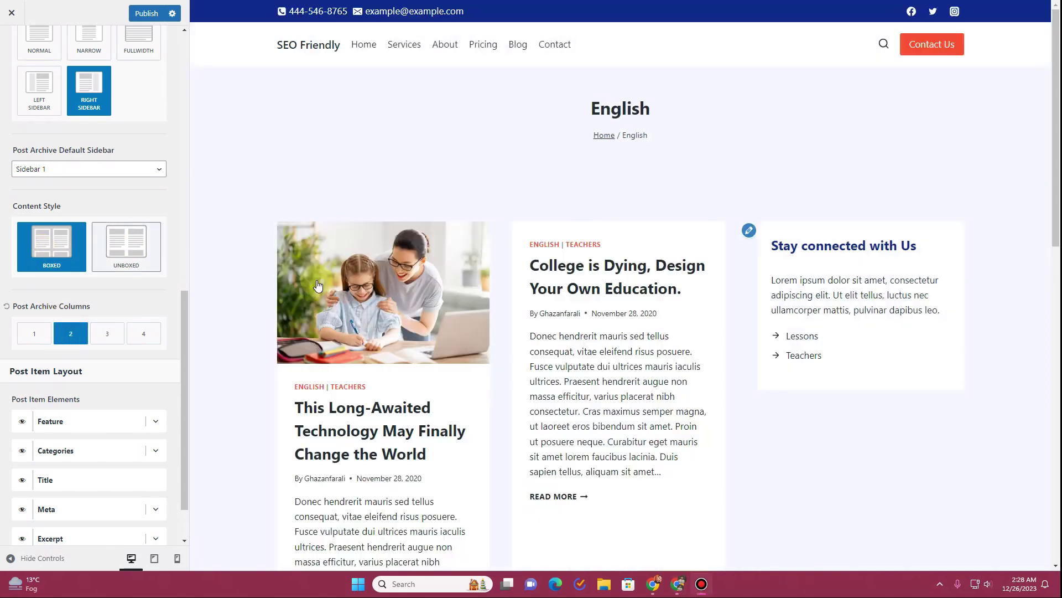
Step: Scroll the preview to check the 2-column boxed cards, with Quote Post on the second row
{"action": "scroll", "coordinate": [560, 307], "scroll_direction": "down", "scroll_amount": 1}
{"action": "scroll", "coordinate": [560, 307], "scroll_direction": "down", "scroll_amount": 10}
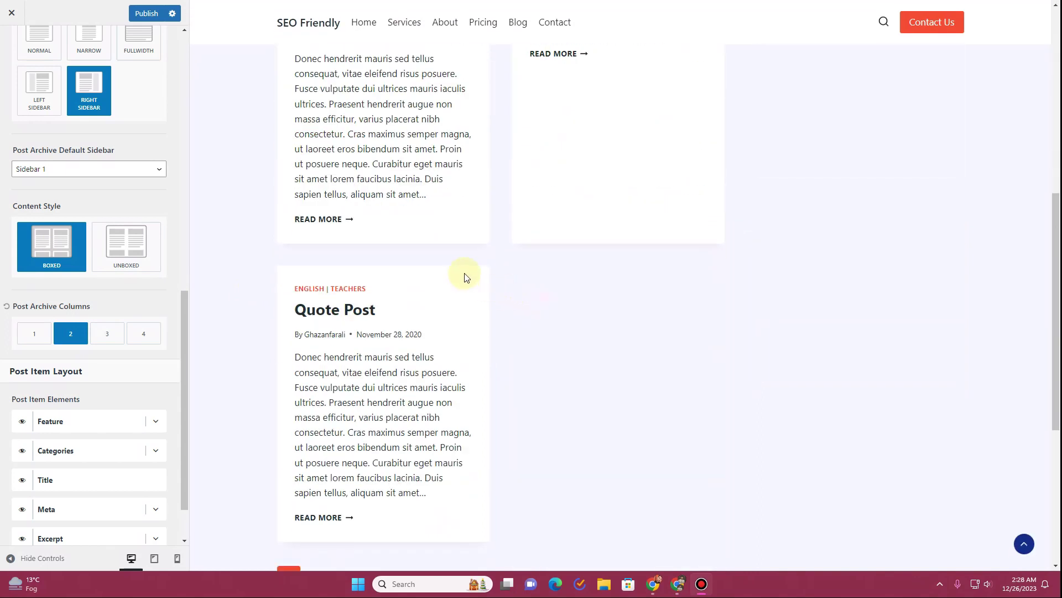
{"action": "scroll", "coordinate": [432, 266], "scroll_direction": "up", "scroll_amount": 6}
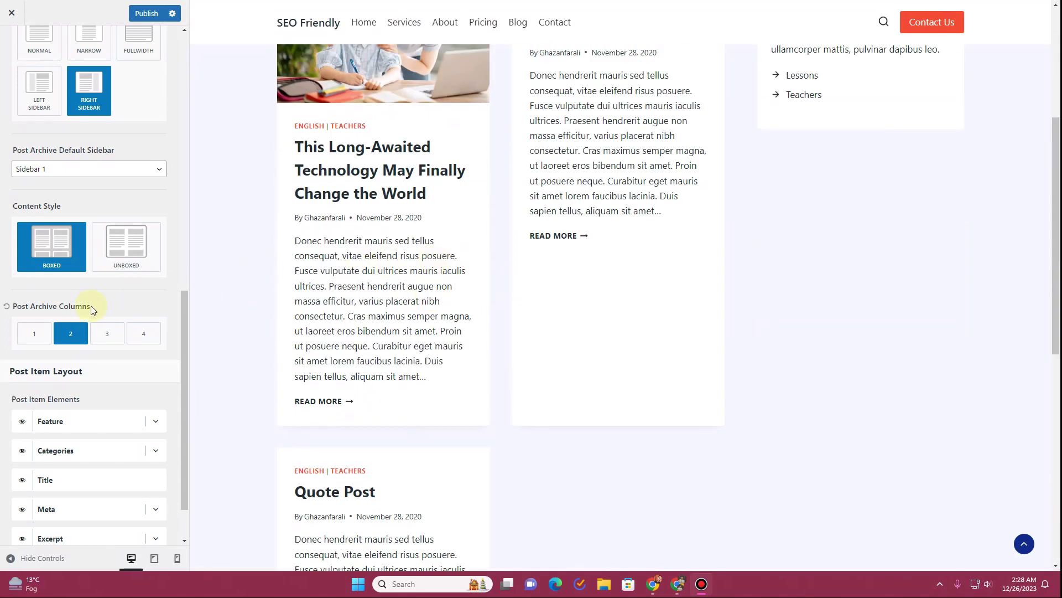
{"action": "scroll", "coordinate": [68, 310], "scroll_direction": "down", "scroll_amount": 2}
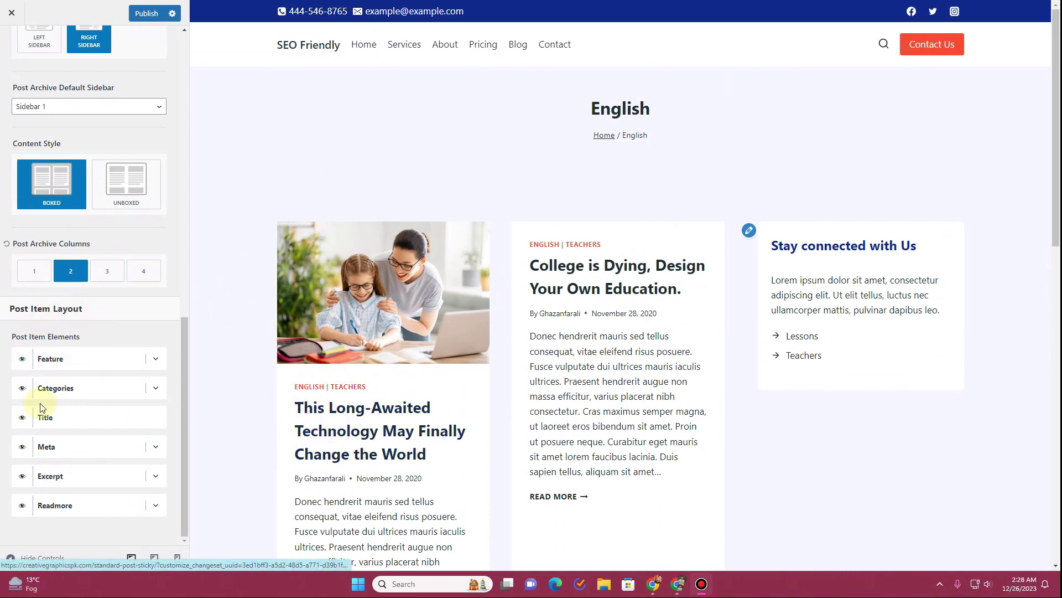
Step: Hide the Meta and Readmore post item elements while keeping Categories visible
{"action": "left_click", "coordinate": [22, 389]}
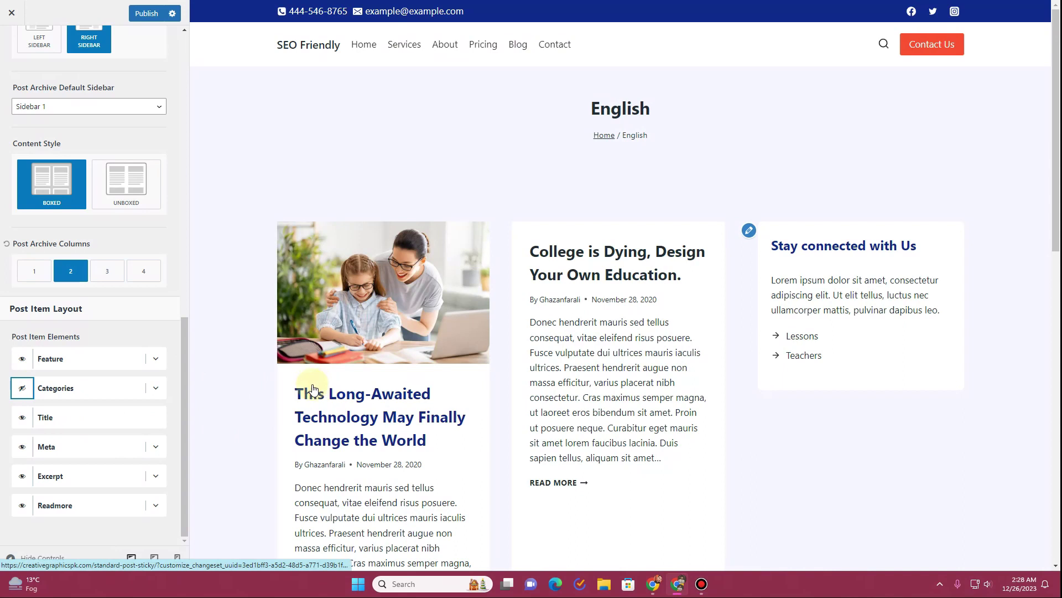
{"action": "left_click", "coordinate": [22, 448]}
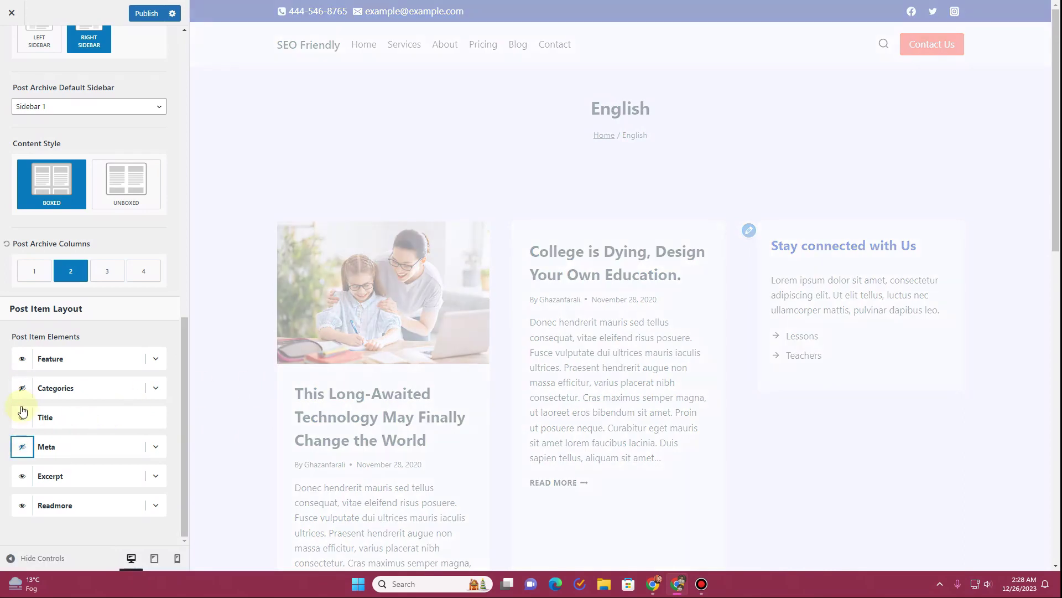
{"action": "left_click", "coordinate": [22, 389]}
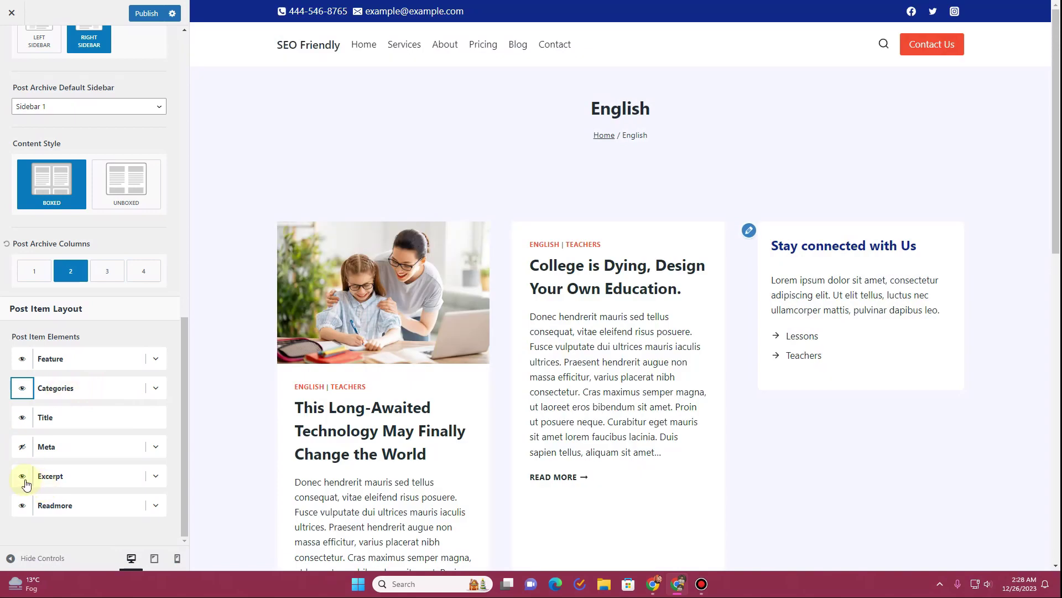
{"action": "scroll", "coordinate": [344, 368], "scroll_direction": "down", "scroll_amount": 5}
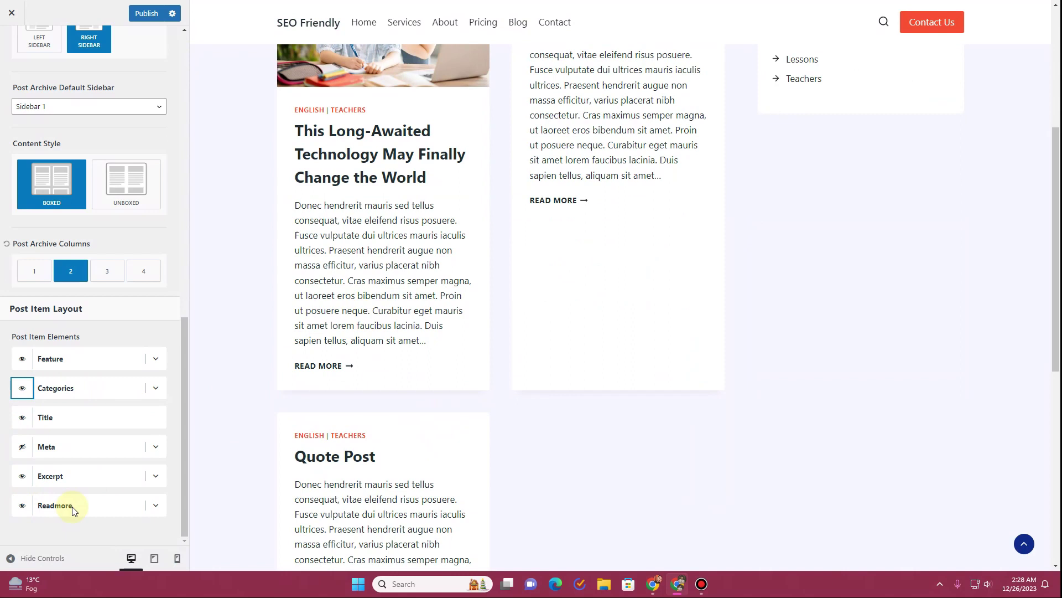
{"action": "left_click", "coordinate": [23, 506]}
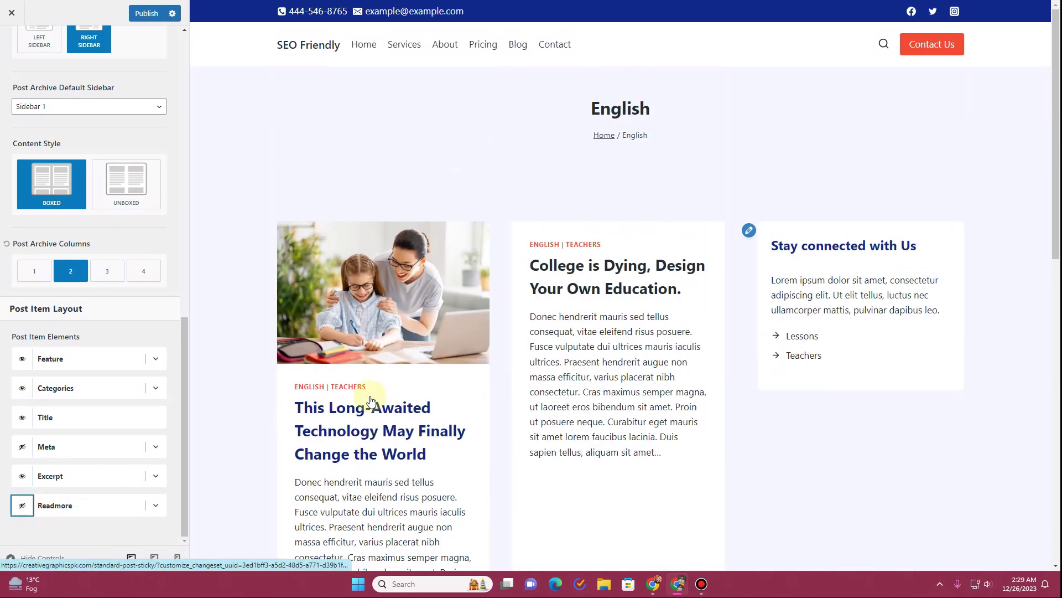
{"action": "scroll", "coordinate": [155, 329], "scroll_direction": "up", "scroll_amount": 10}
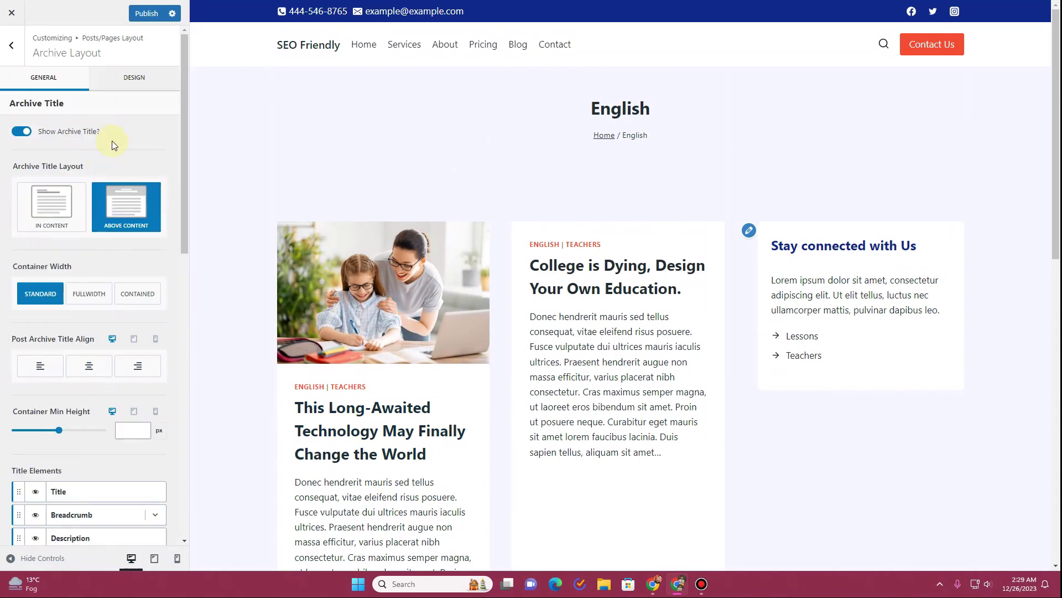
Step: On the Design tab, make the archive title background red and the title text white
{"action": "left_click", "coordinate": [134, 79]}
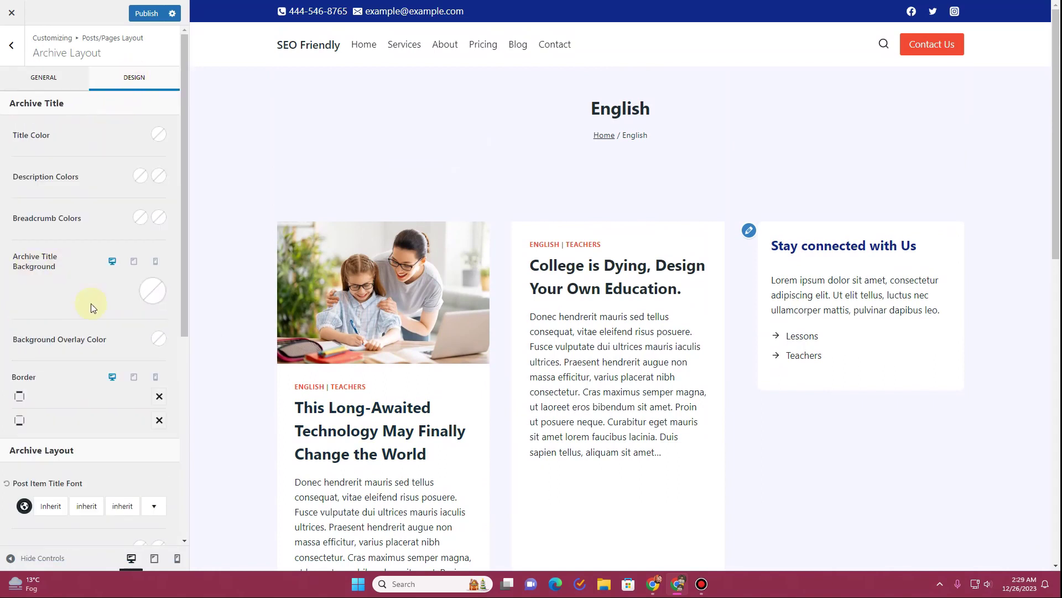
{"action": "left_click", "coordinate": [155, 289]}
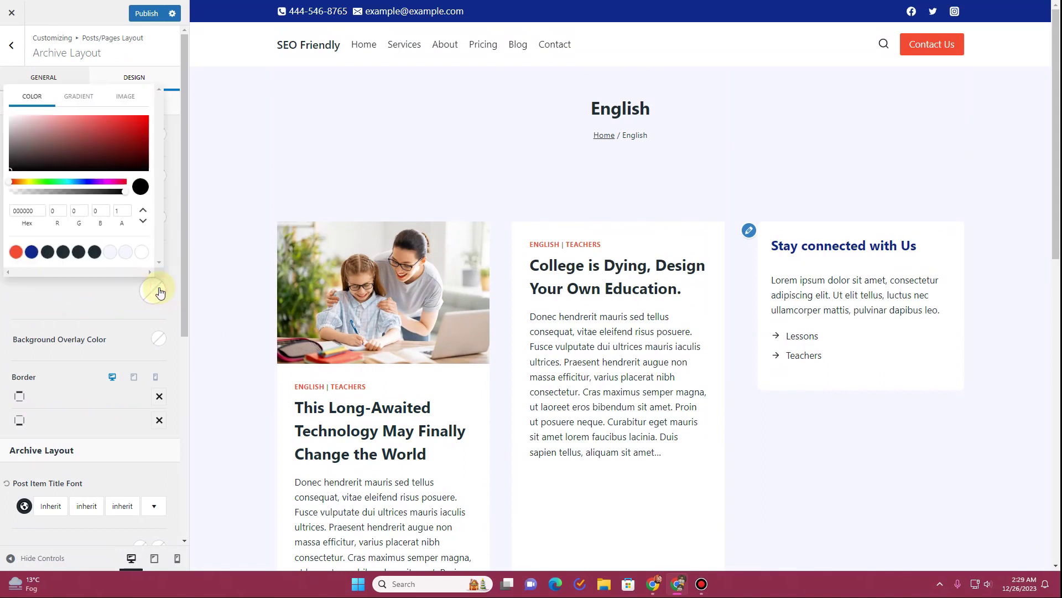
{"action": "left_click", "coordinate": [16, 254]}
{"action": "left_click", "coordinate": [86, 303]}
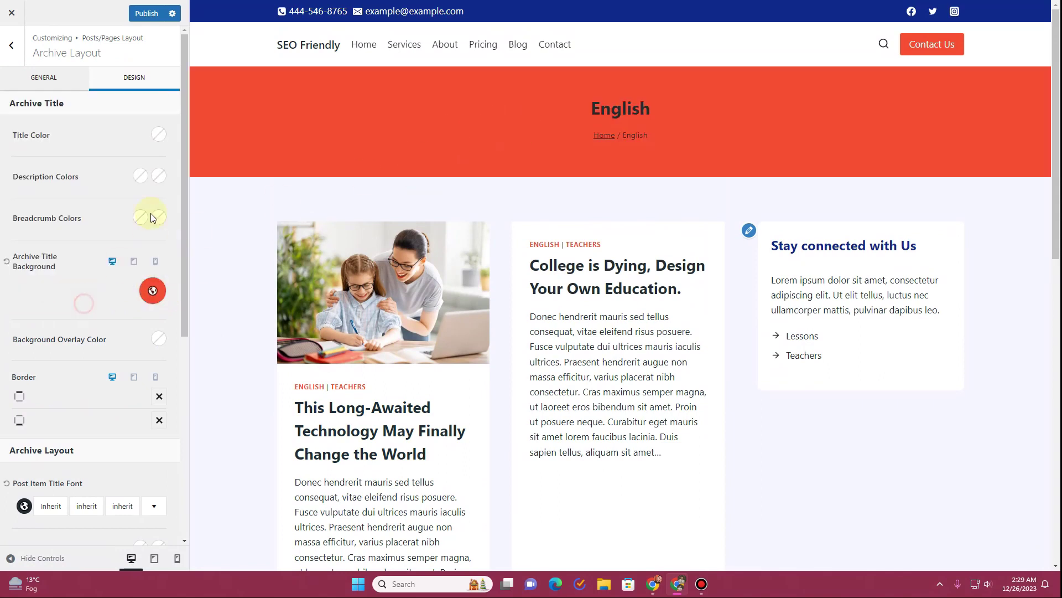
{"action": "left_click", "coordinate": [158, 134]}
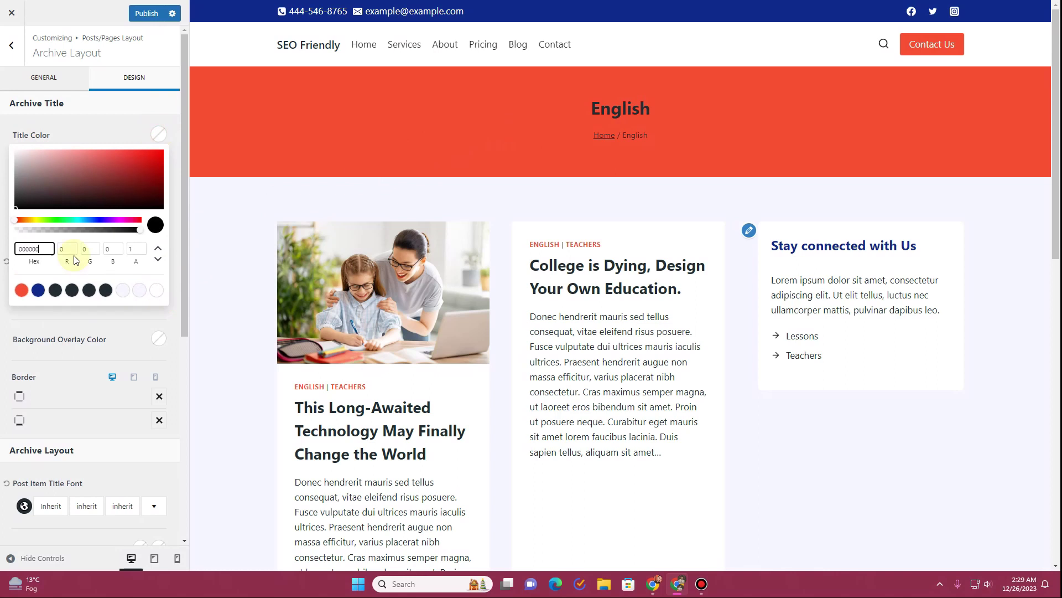
{"action": "left_click", "coordinate": [154, 292]}
{"action": "left_click", "coordinate": [102, 316]}
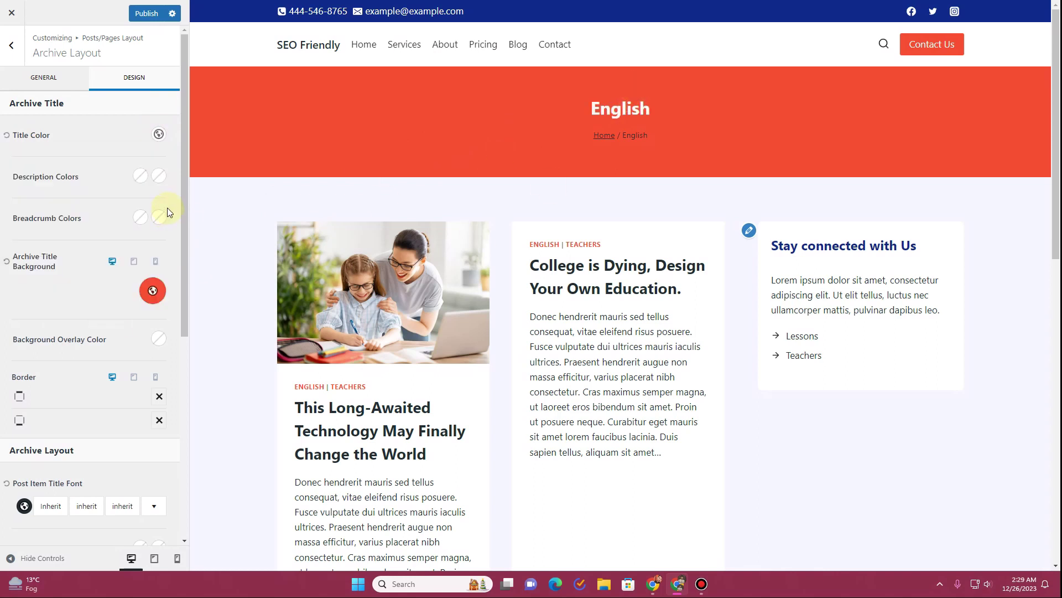
Step: Set both description and both breadcrumb text colours to white
{"action": "left_click", "coordinate": [140, 176]}
{"action": "left_click", "coordinate": [157, 331]}
{"action": "left_click", "coordinate": [158, 175]}
{"action": "left_click", "coordinate": [119, 174]}
{"action": "left_click", "coordinate": [139, 219]}
{"action": "left_click", "coordinate": [156, 193]}
{"action": "left_click", "coordinate": [158, 217]}
{"action": "left_click", "coordinate": [160, 218]}
{"action": "left_click", "coordinate": [155, 193]}
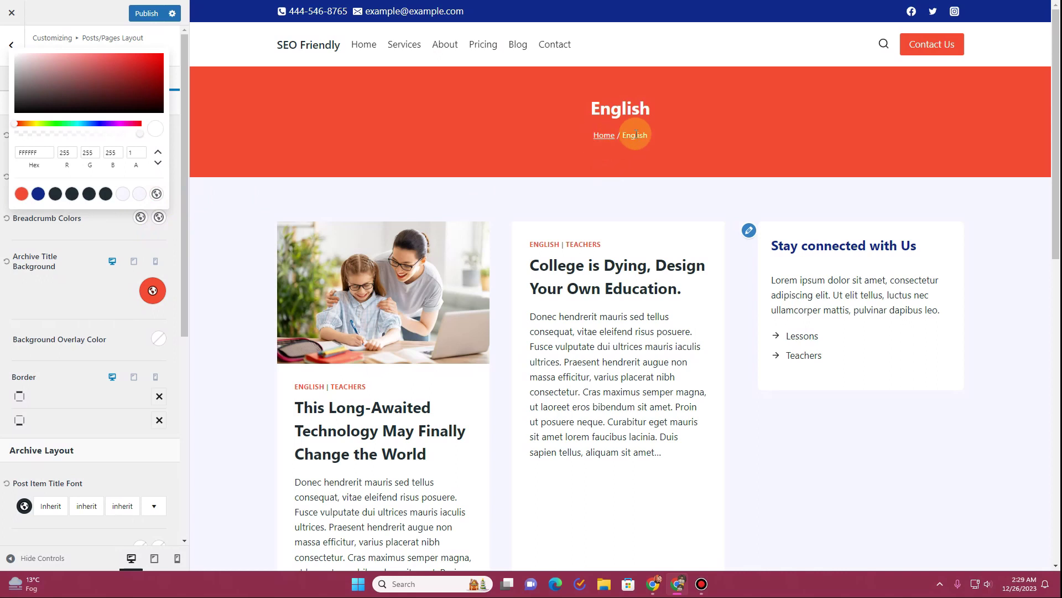
{"action": "left_click", "coordinate": [88, 271]}
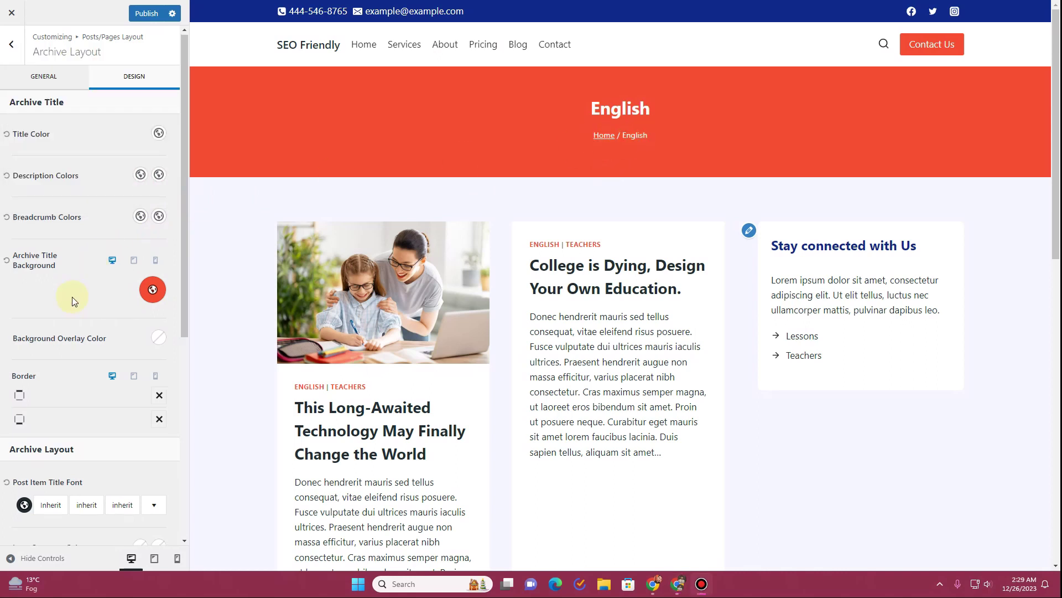
{"action": "scroll", "coordinate": [56, 238], "scroll_direction": "down", "scroll_amount": 3}
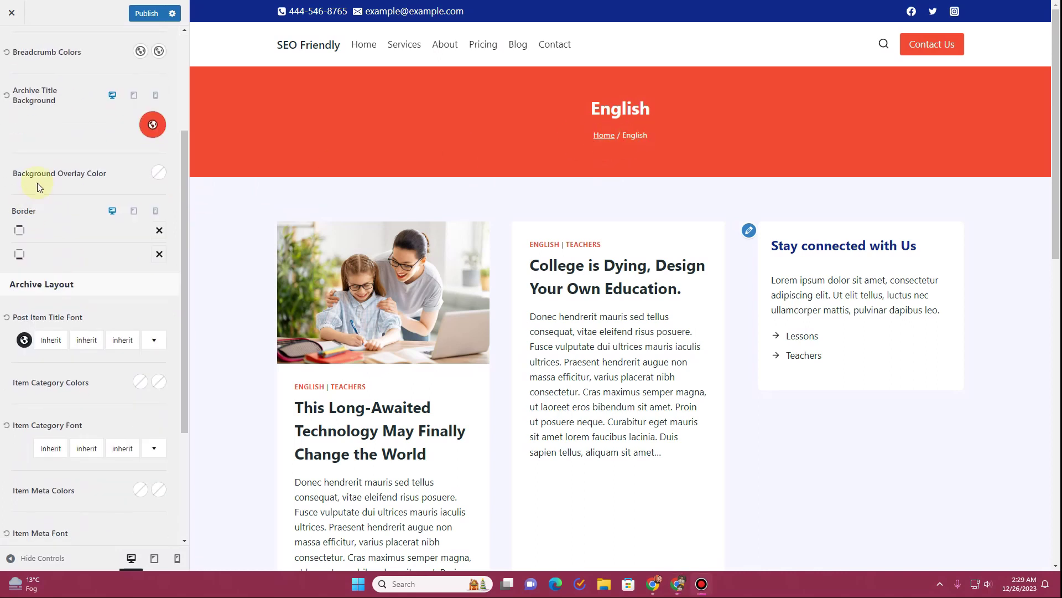
{"action": "left_click", "coordinate": [158, 173]}
{"action": "left_click", "coordinate": [37, 352]}
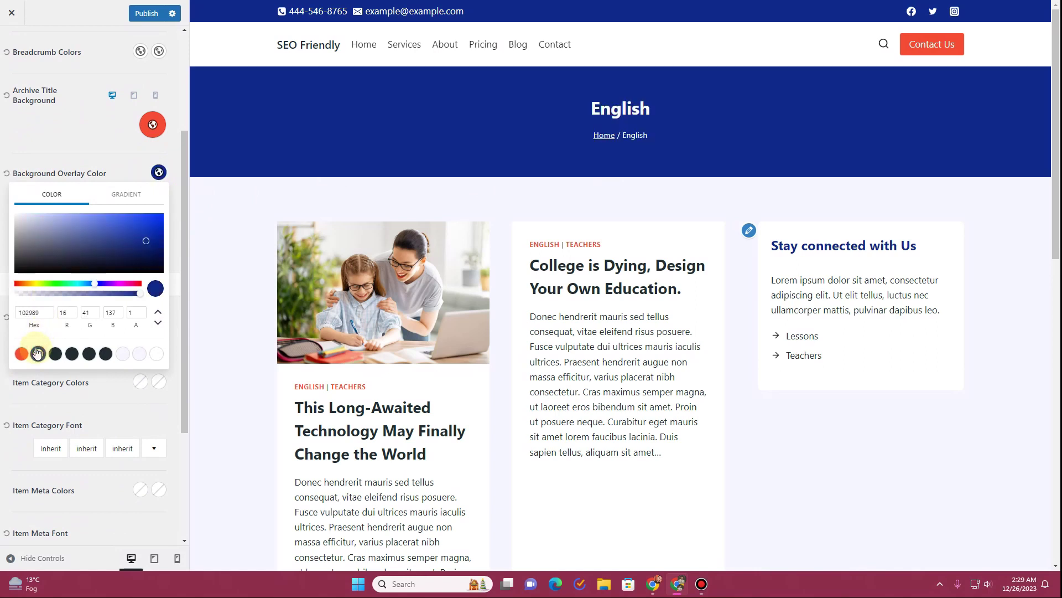
{"action": "left_click_drag", "start_coordinate": [140, 293], "coordinate": [61, 298]}
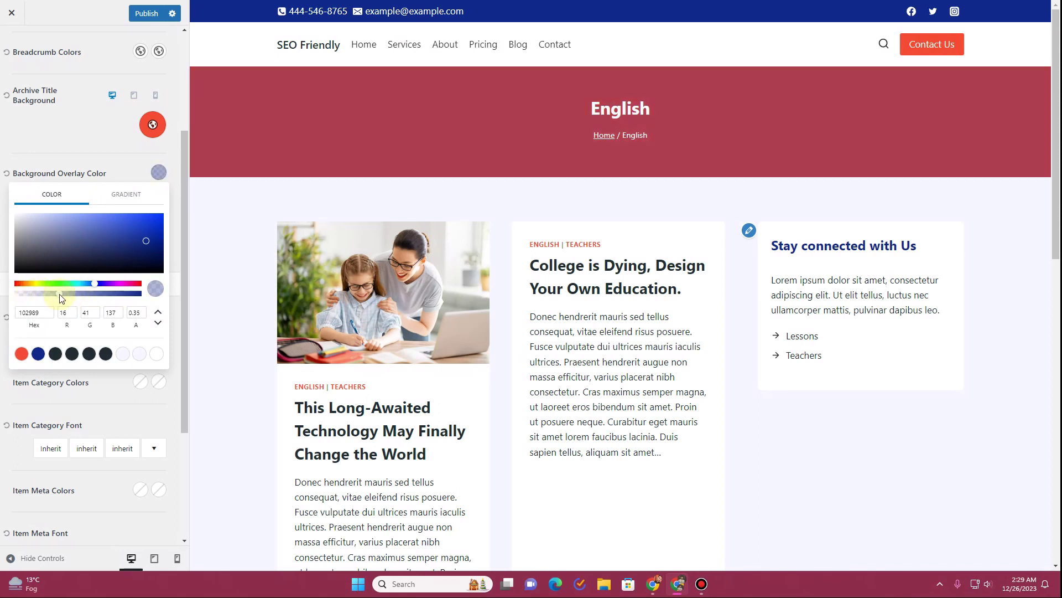
{"action": "left_click", "coordinate": [7, 173]}
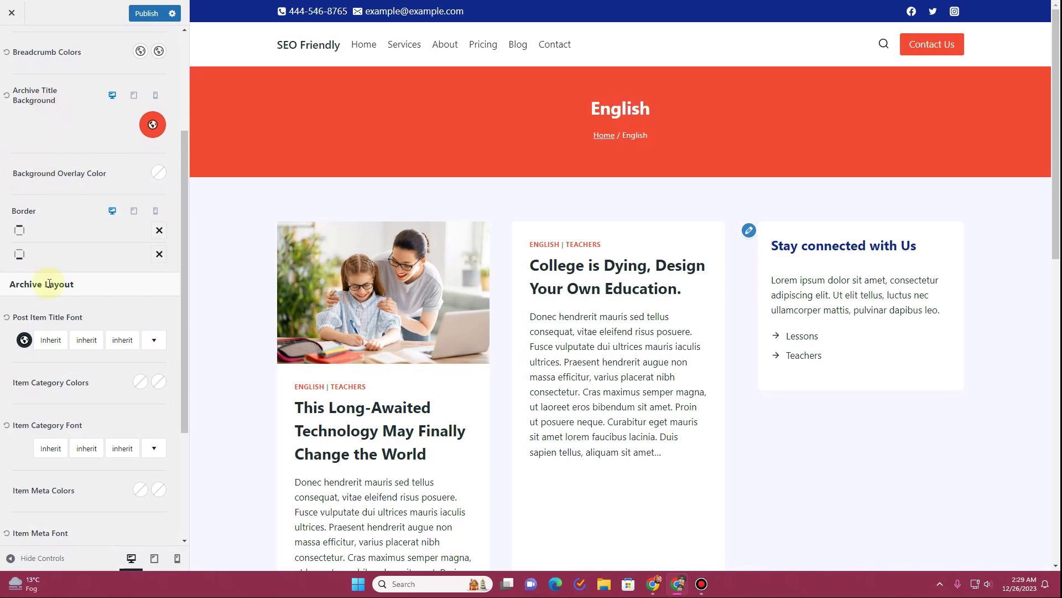
Step: Make the post item title font colour dark blue
{"action": "scroll", "coordinate": [41, 247], "scroll_direction": "down", "scroll_amount": 1}
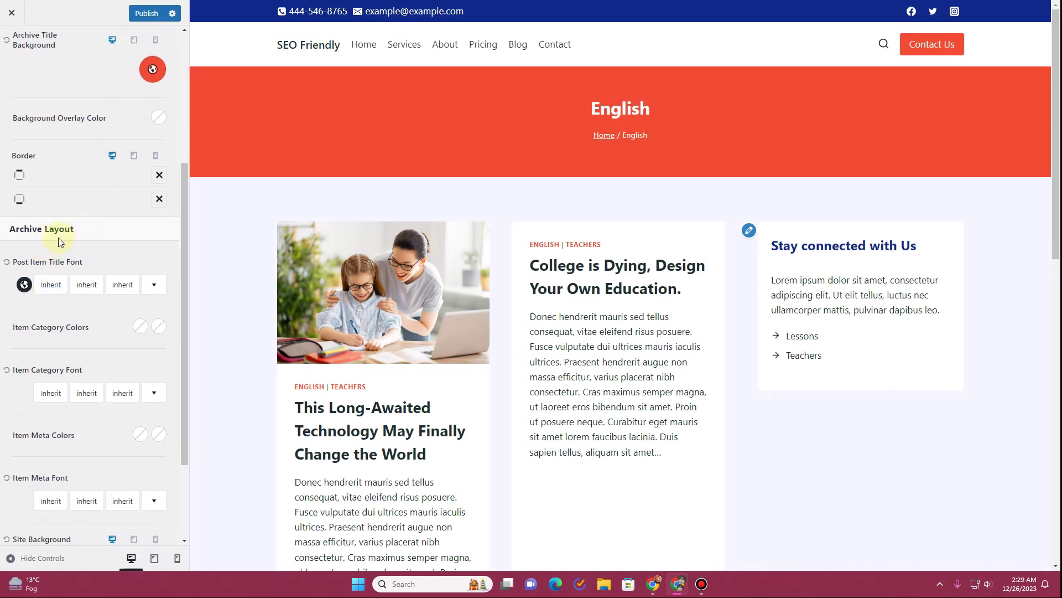
{"action": "scroll", "coordinate": [59, 239], "scroll_direction": "down", "scroll_amount": 2}
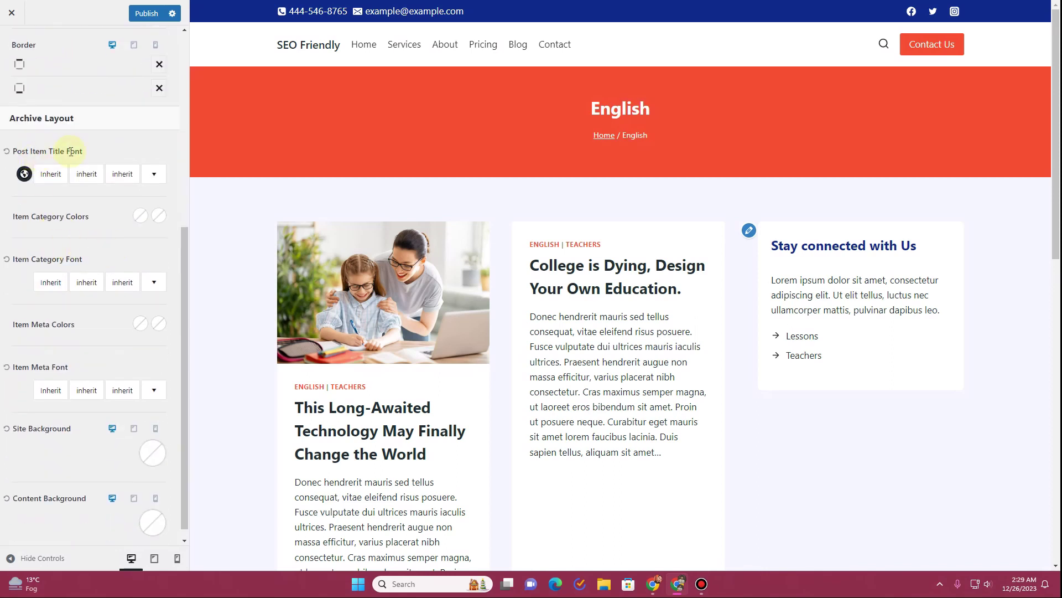
{"action": "left_click", "coordinate": [24, 174]}
{"action": "left_click", "coordinate": [38, 329]}
Step: Set Site Background to white and Content Background to the light F5F7FF swatch
{"action": "scroll", "coordinate": [279, 359], "scroll_direction": "down", "scroll_amount": 4}
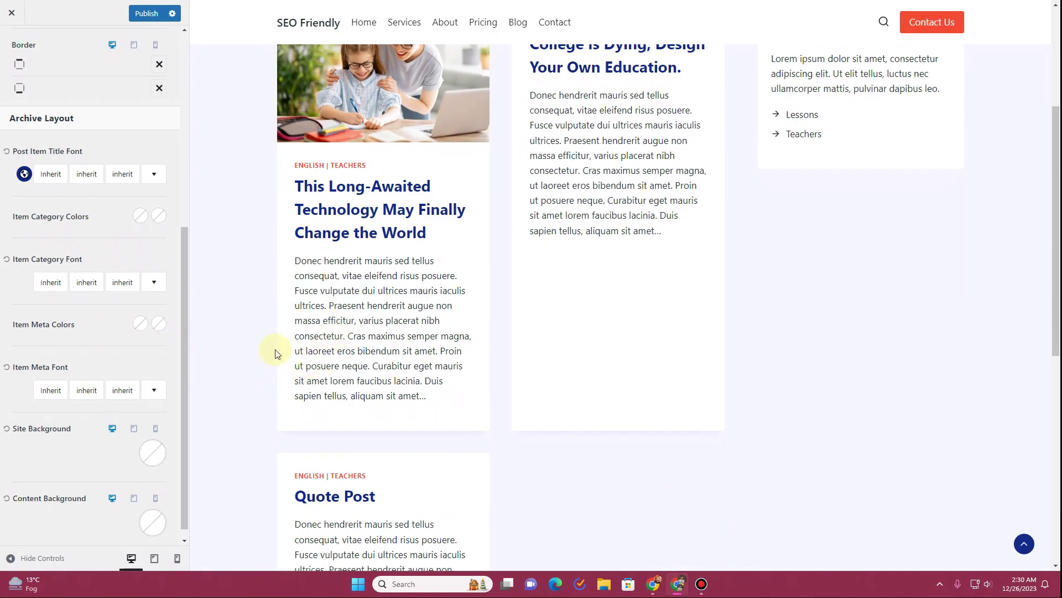
{"action": "scroll", "coordinate": [77, 340], "scroll_direction": "down", "scroll_amount": 1}
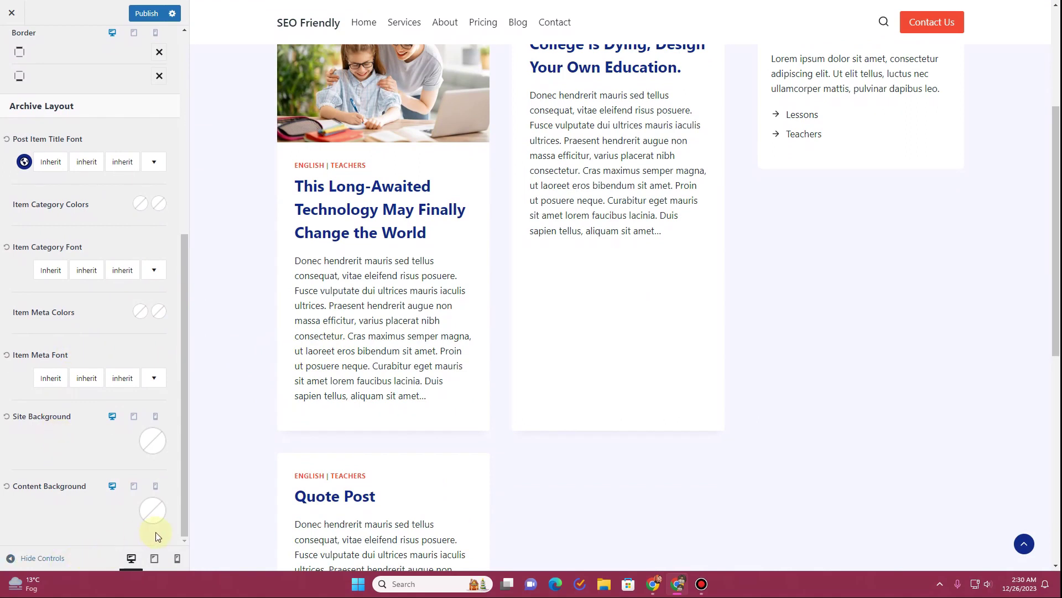
{"action": "left_click", "coordinate": [153, 444]}
{"action": "left_click", "coordinate": [142, 403]}
{"action": "left_click", "coordinate": [111, 435]}
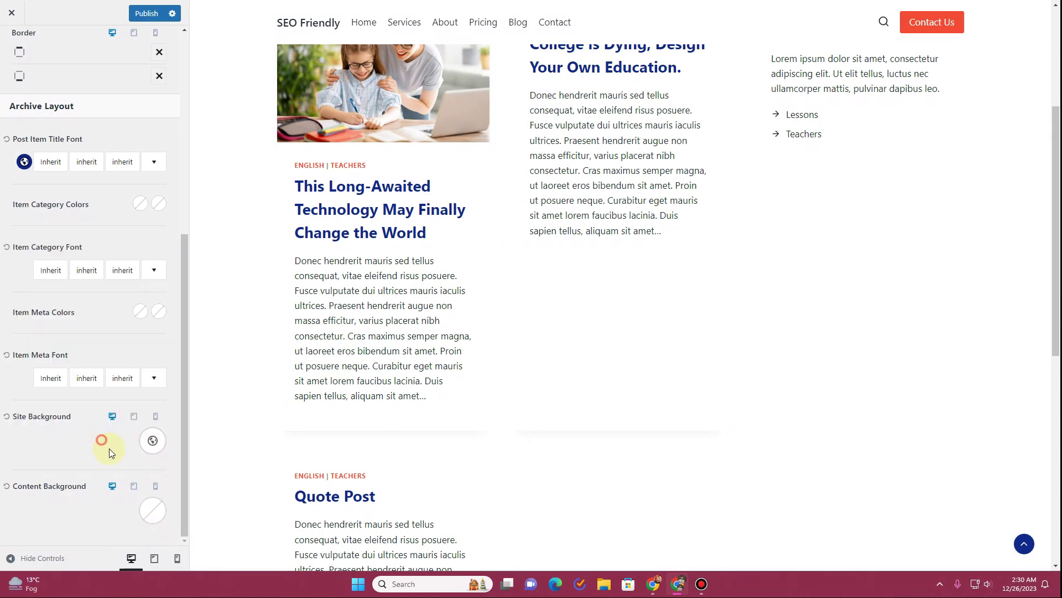
{"action": "left_click", "coordinate": [153, 510]}
{"action": "left_click", "coordinate": [126, 472]}
{"action": "left_click", "coordinate": [107, 504]}
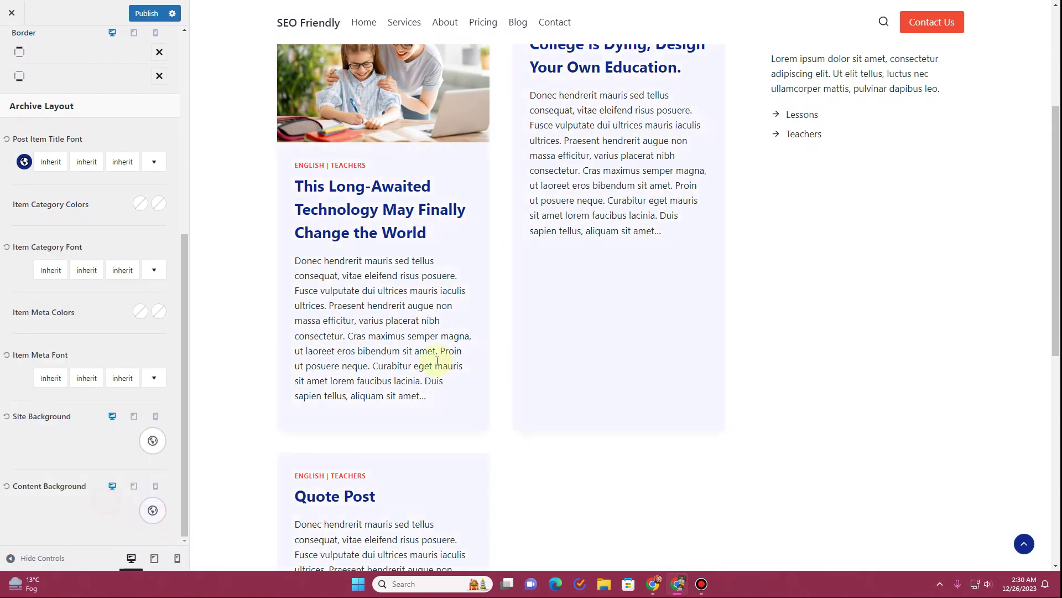
{"action": "scroll", "coordinate": [440, 360], "scroll_direction": "down", "scroll_amount": 6}
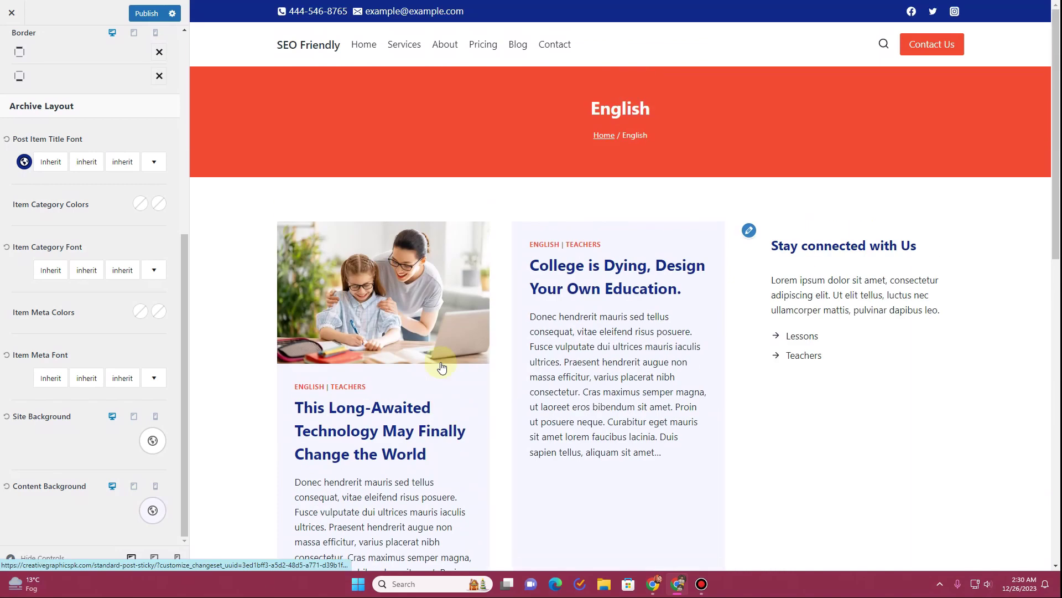
Step: Publish the changes, exit the Customizer and review the live English category page
{"action": "left_click", "coordinate": [147, 14]}
{"action": "left_click", "coordinate": [9, 16]}
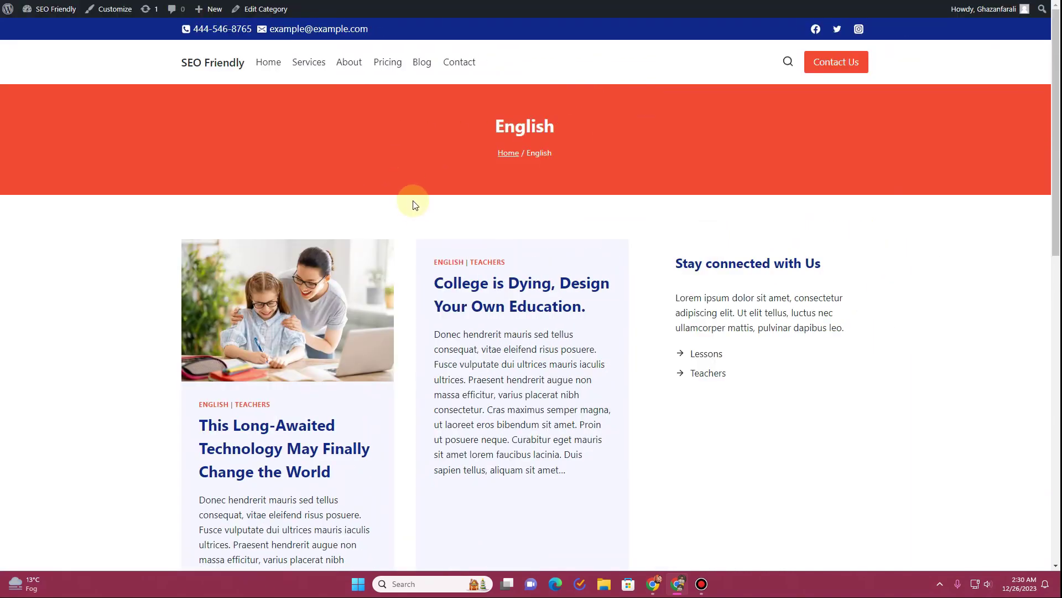
{"action": "scroll", "coordinate": [413, 204], "scroll_direction": "down", "scroll_amount": 12}
{"action": "scroll", "coordinate": [415, 227], "scroll_direction": "up", "scroll_amount": 7}
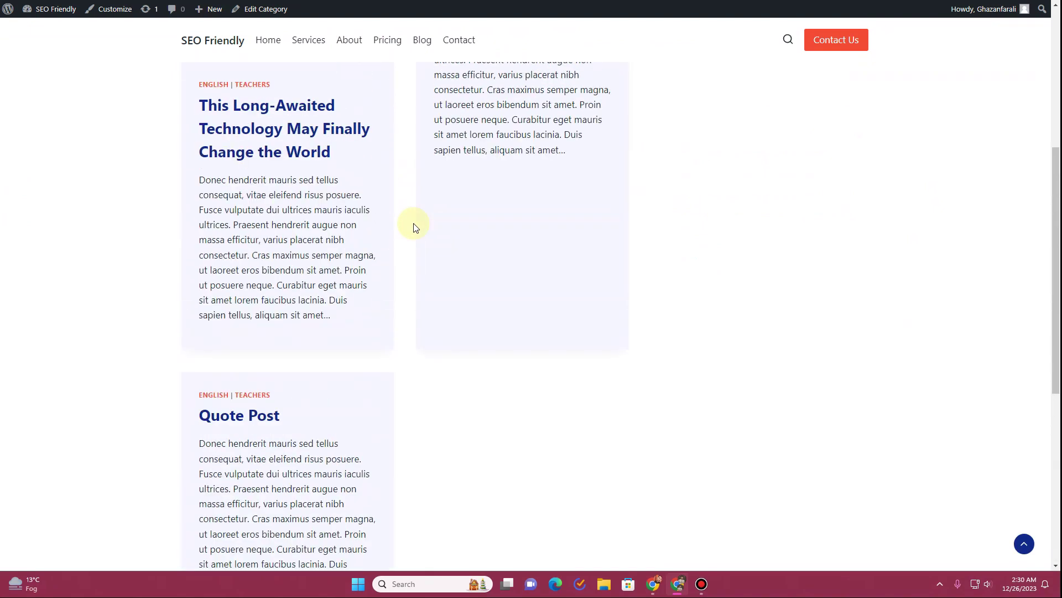
{"action": "scroll", "coordinate": [415, 227], "scroll_direction": "up", "scroll_amount": 6}
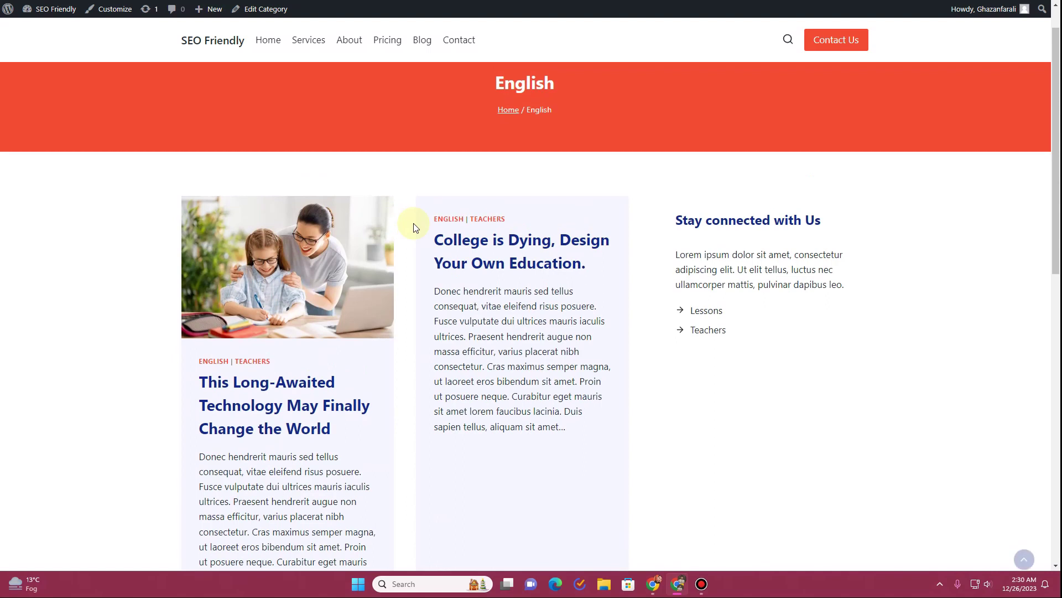